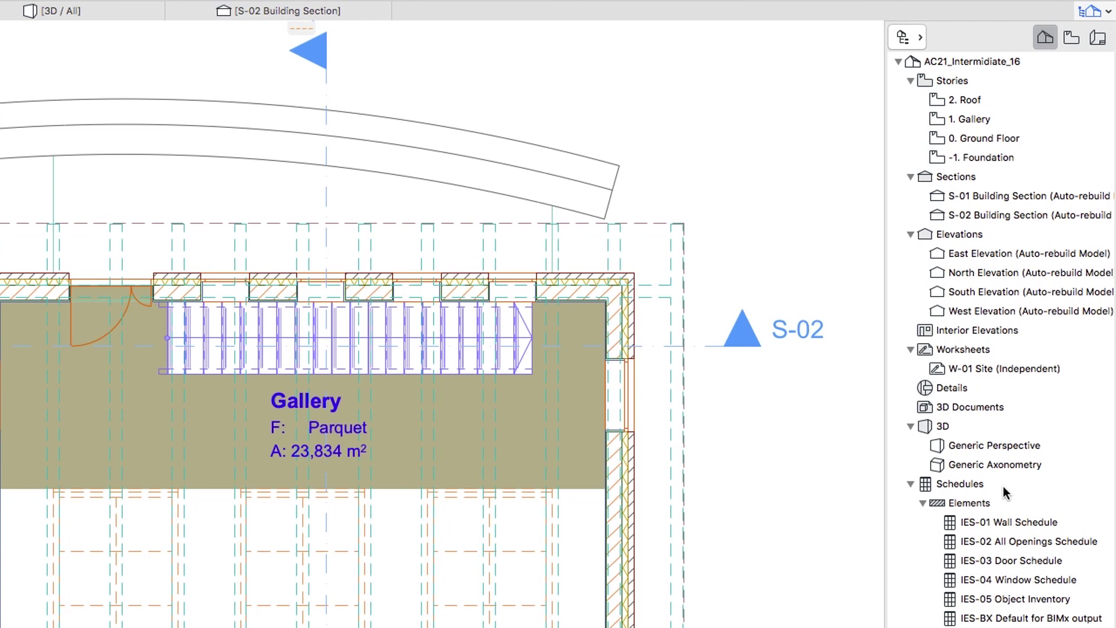
# - Select the Schedules folder in the Navigator and bring up its context menu
pyautogui.click(1003, 486)
pyautogui.rightClick(1003, 486)
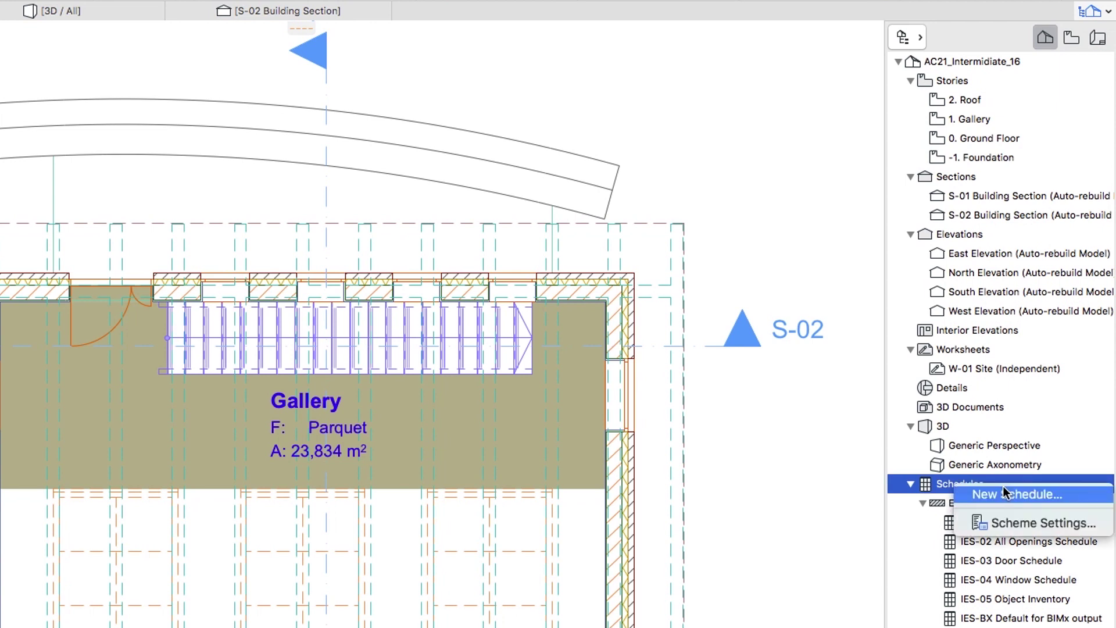
# - Create a new schedule scheme named 'Zone List'
pyautogui.click(1066, 493)
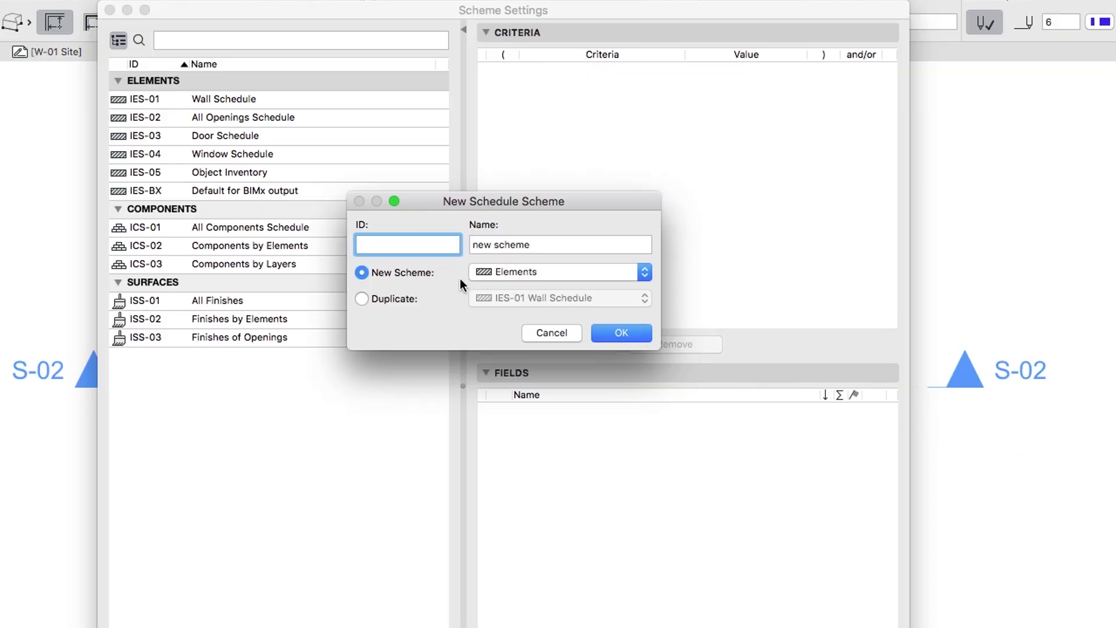
pyautogui.moveTo(534, 247); pyautogui.dragTo(471, 246)
pyautogui.write('Zone List')
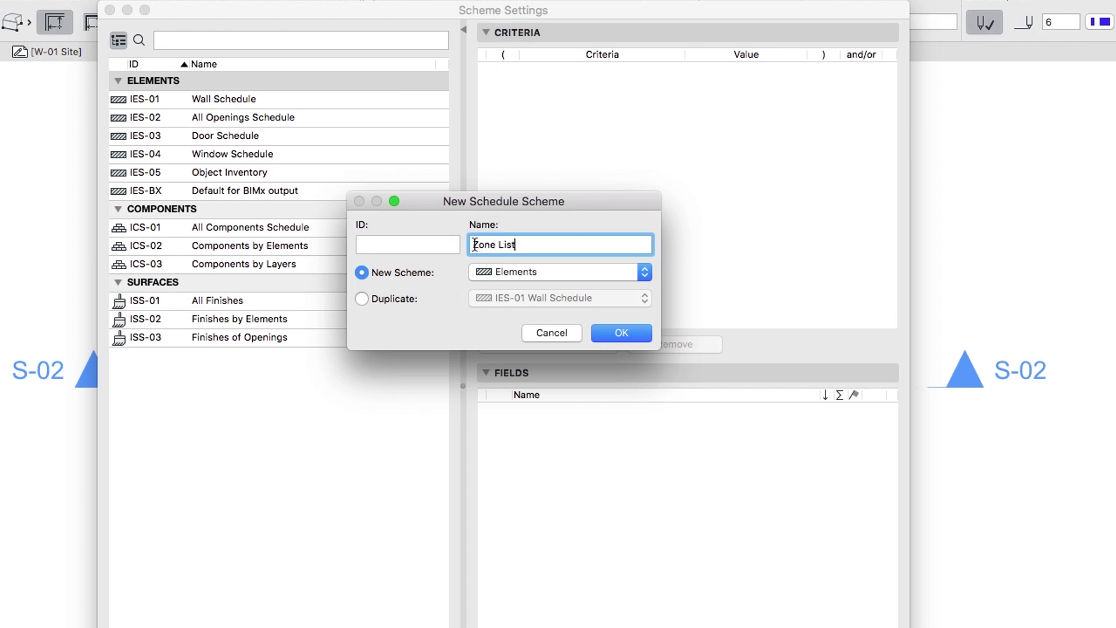
pyautogui.click(605, 333)
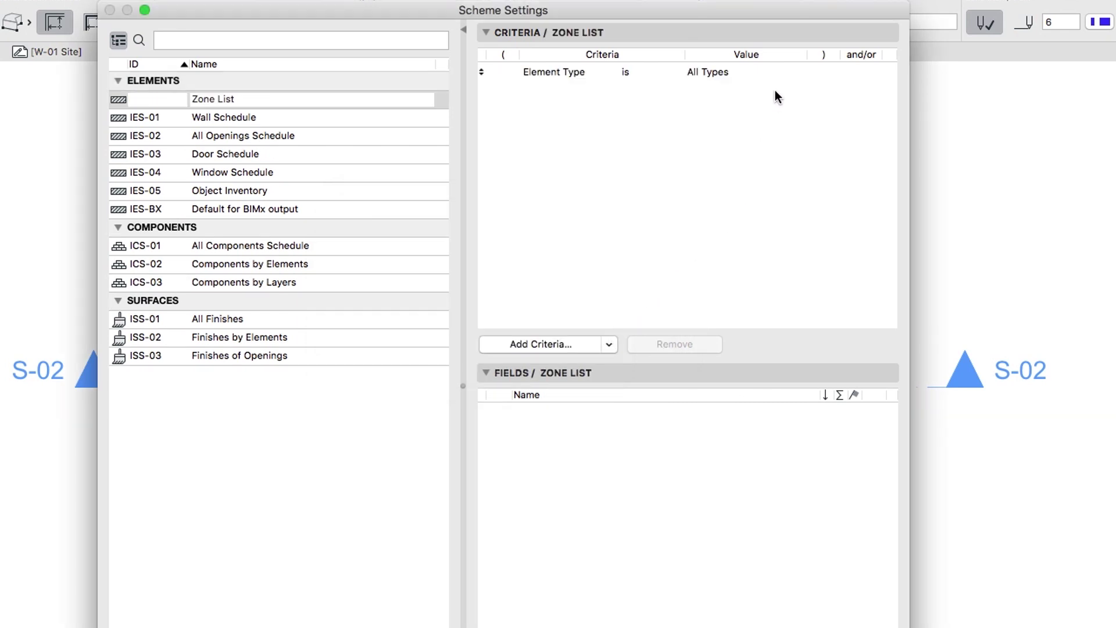
# - Set the Element Type criterion's value to Zone
pyautogui.click(776, 75)
pyautogui.click(794, 72)
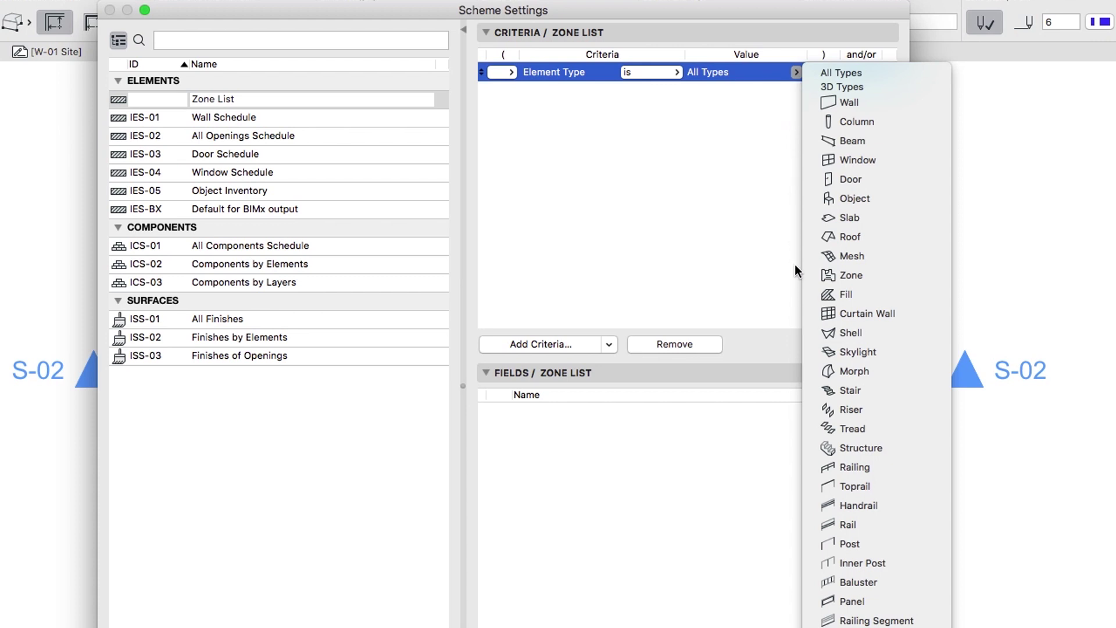
pyautogui.click(810, 275)
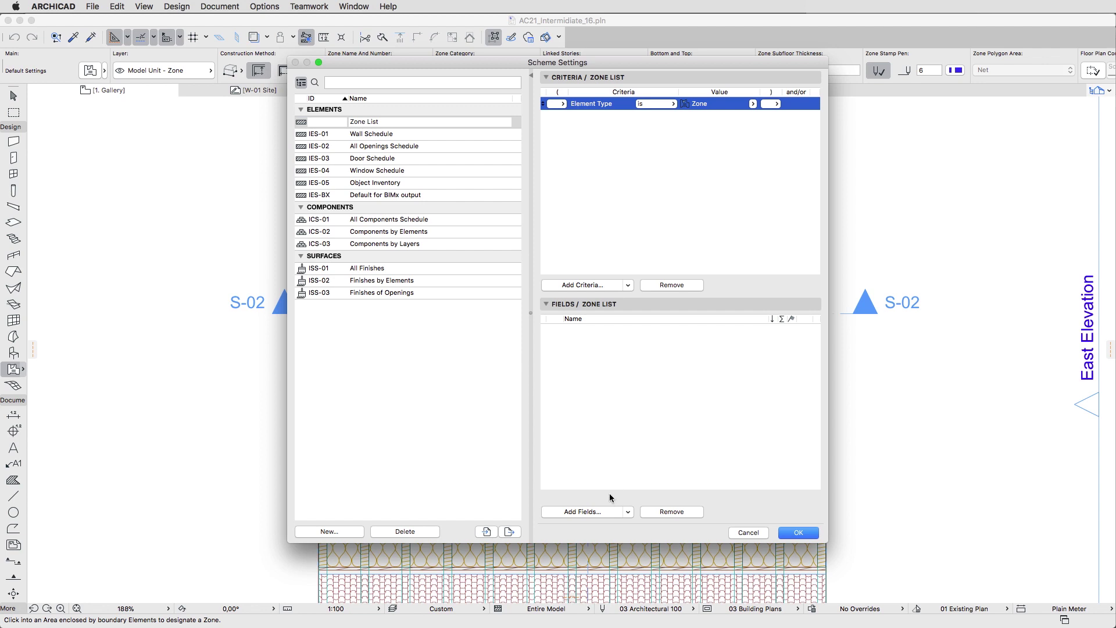
# - Add the Home Story field to the scheme by searching 'home'
pyautogui.click(583, 511)
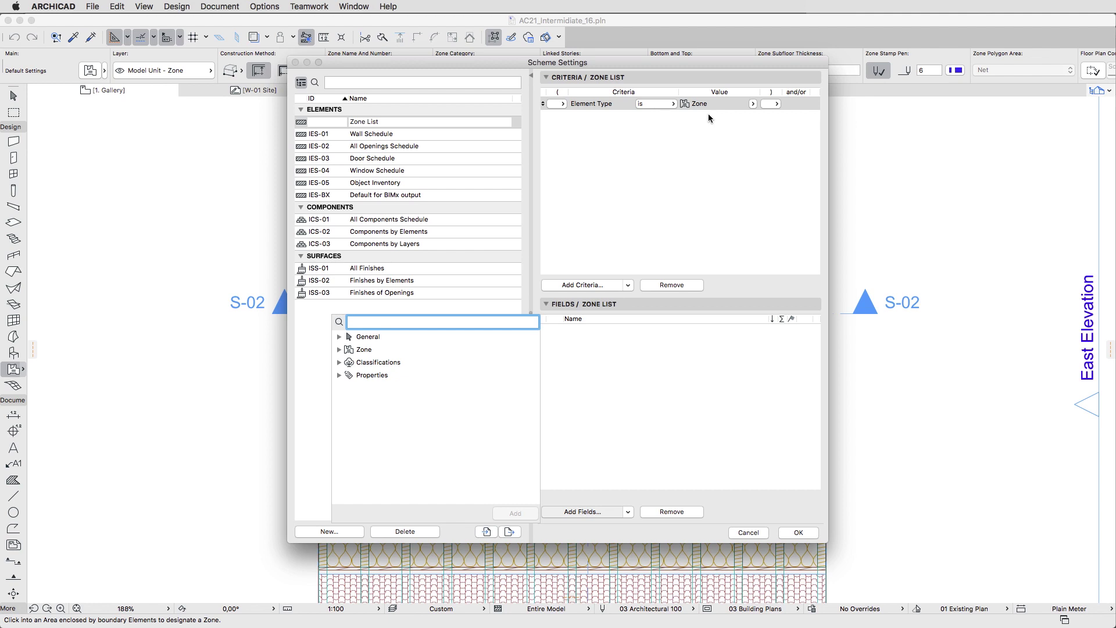
pyautogui.click(339, 336)
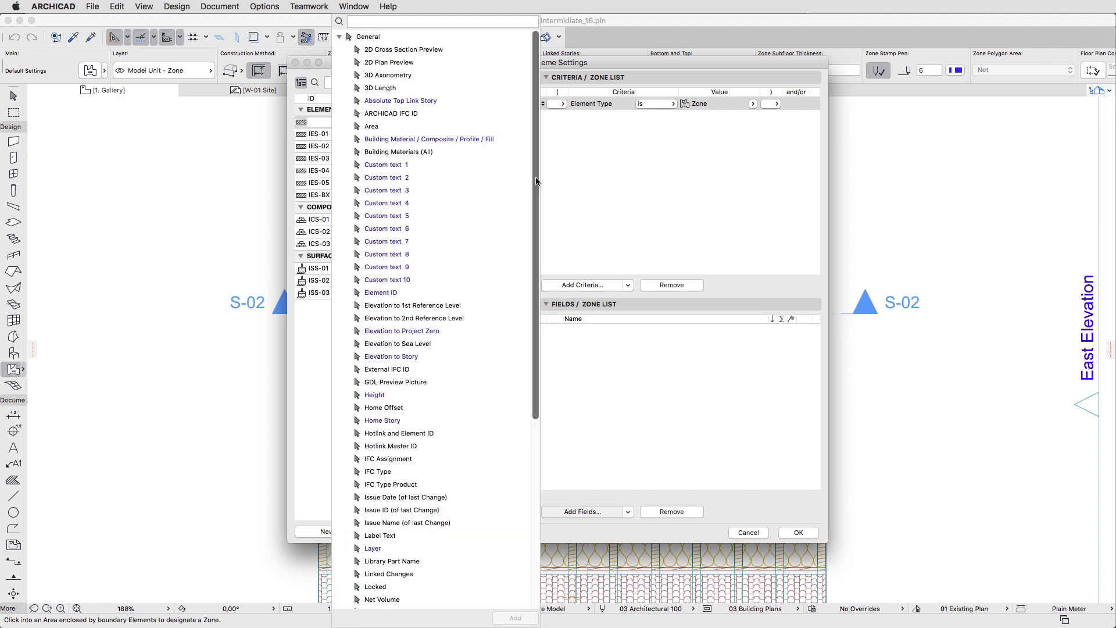
pyautogui.scroll(-3, 535, 227)
pyautogui.moveTo(536, 227); pyautogui.dragTo(523, 367)
pyautogui.click(477, 20)
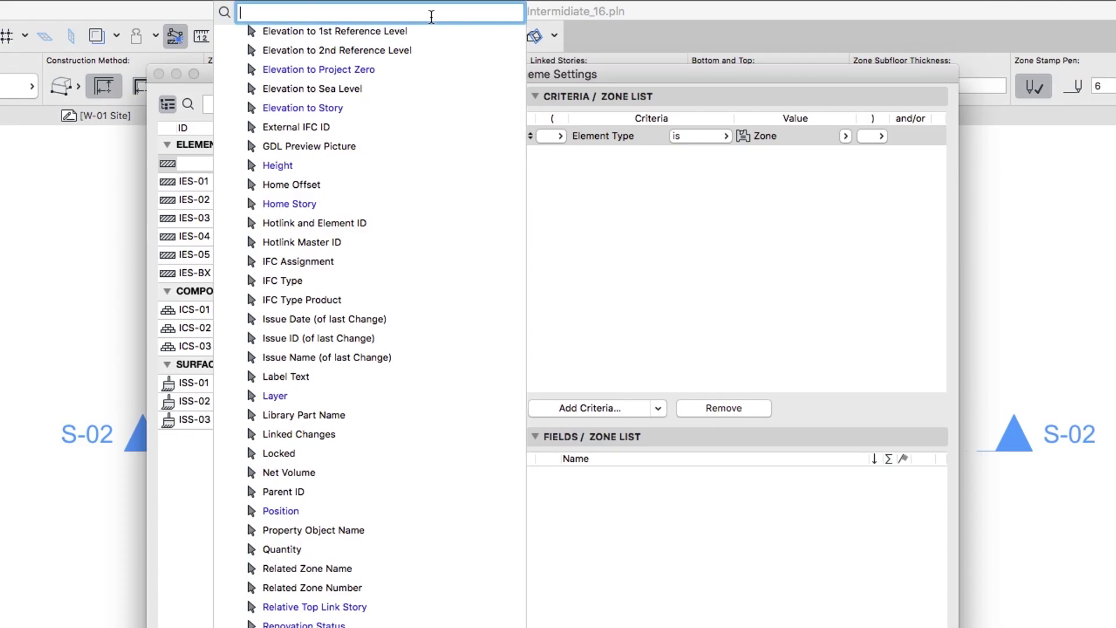
pyautogui.write('home')
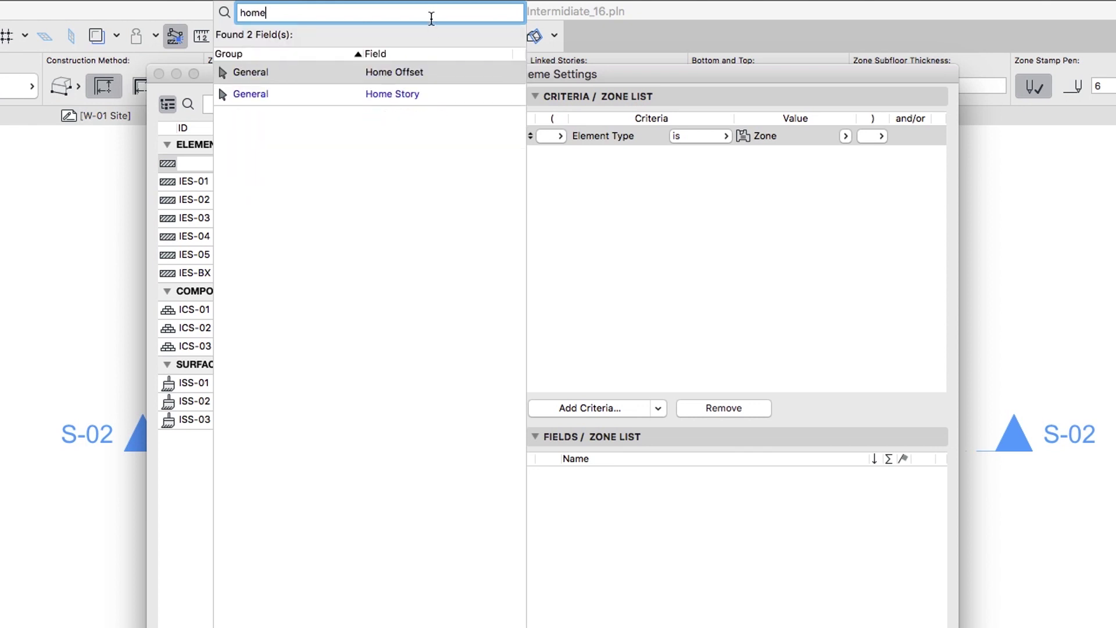
pyautogui.doubleClick(433, 93)
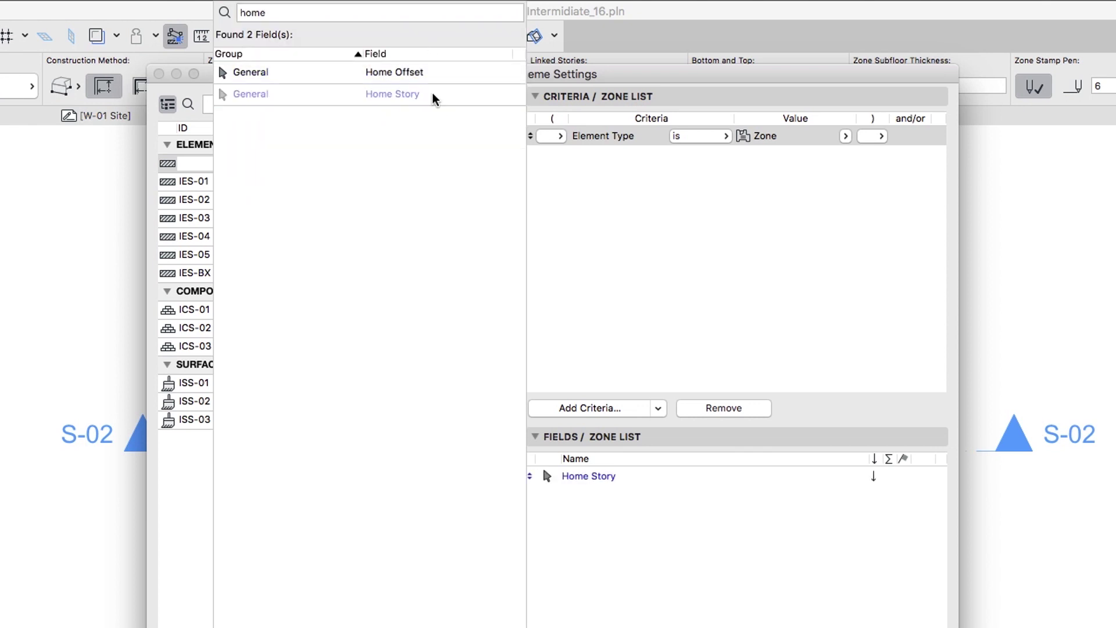
# - Add the Zone Name, Calculated Area and Net Volume fields by searching for each
pyautogui.doubleClick(341, 12)
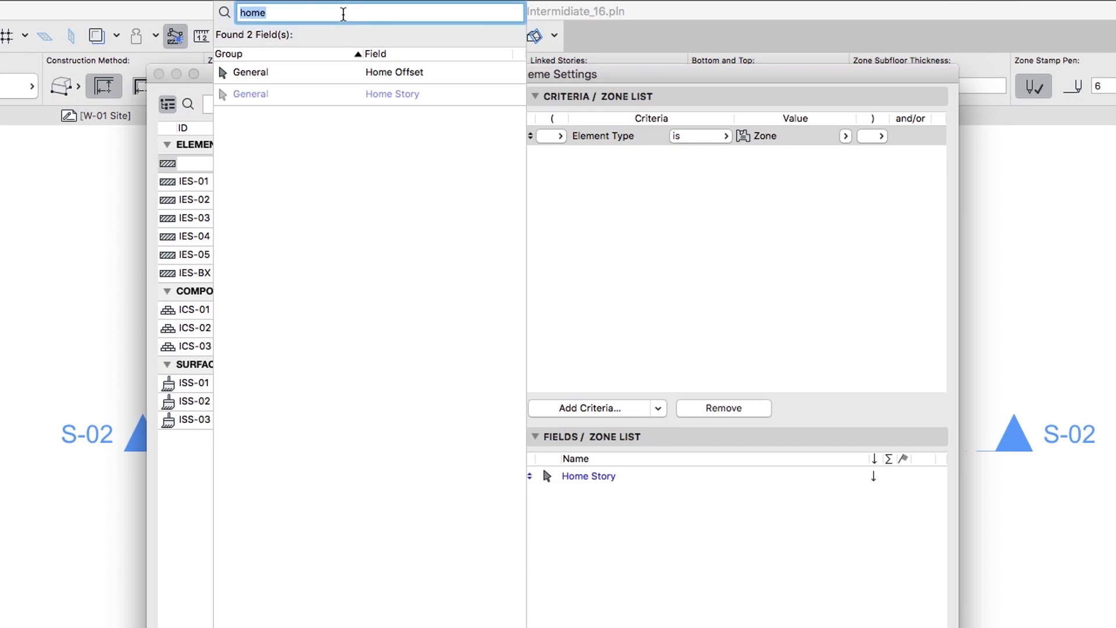
pyautogui.write('zone name')
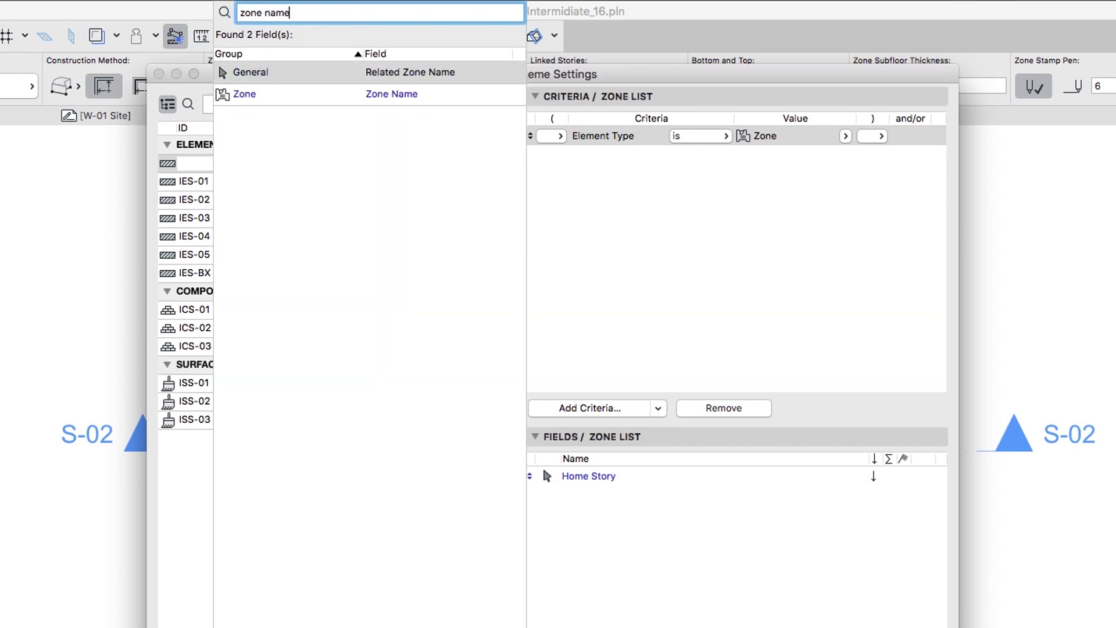
pyautogui.doubleClick(322, 94)
pyautogui.moveTo(300, 12); pyautogui.dragTo(239, 12)
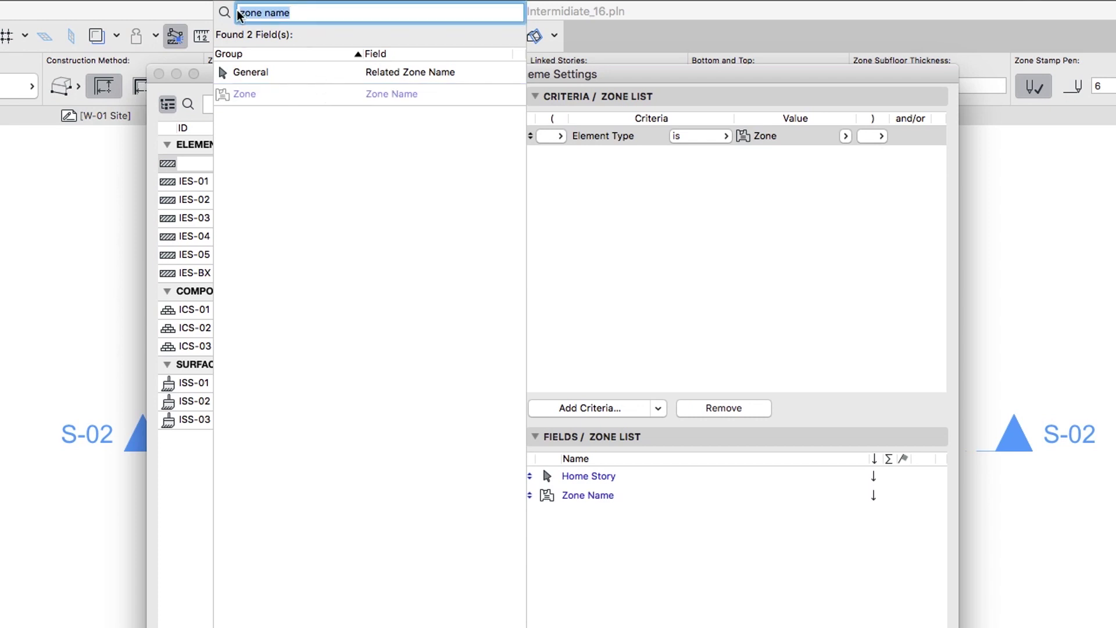
pyautogui.write('calc')
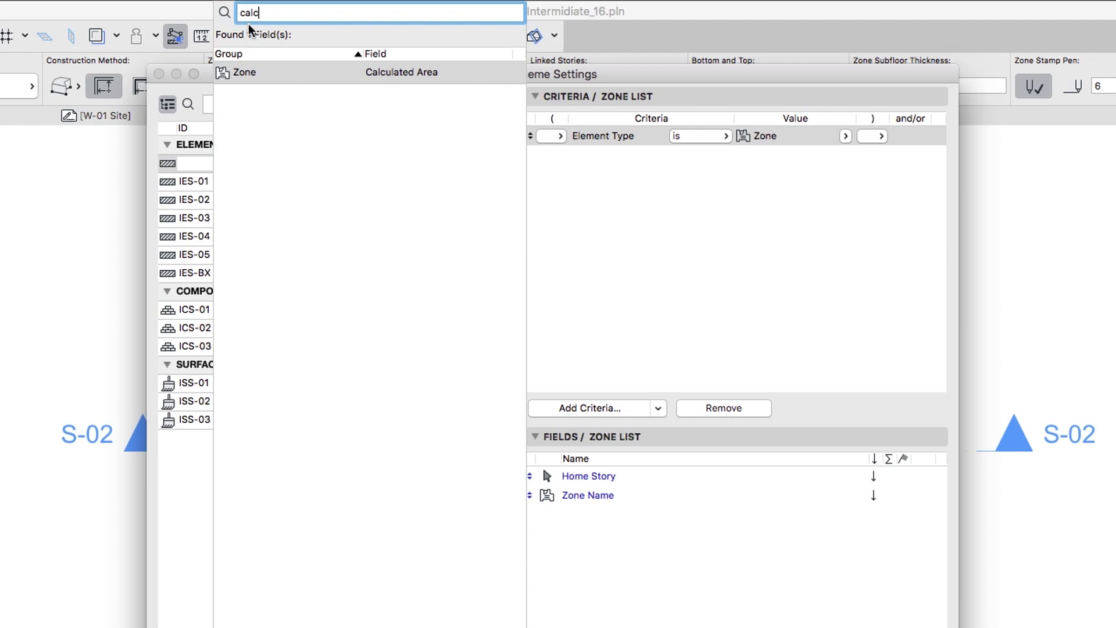
pyautogui.doubleClick(276, 74)
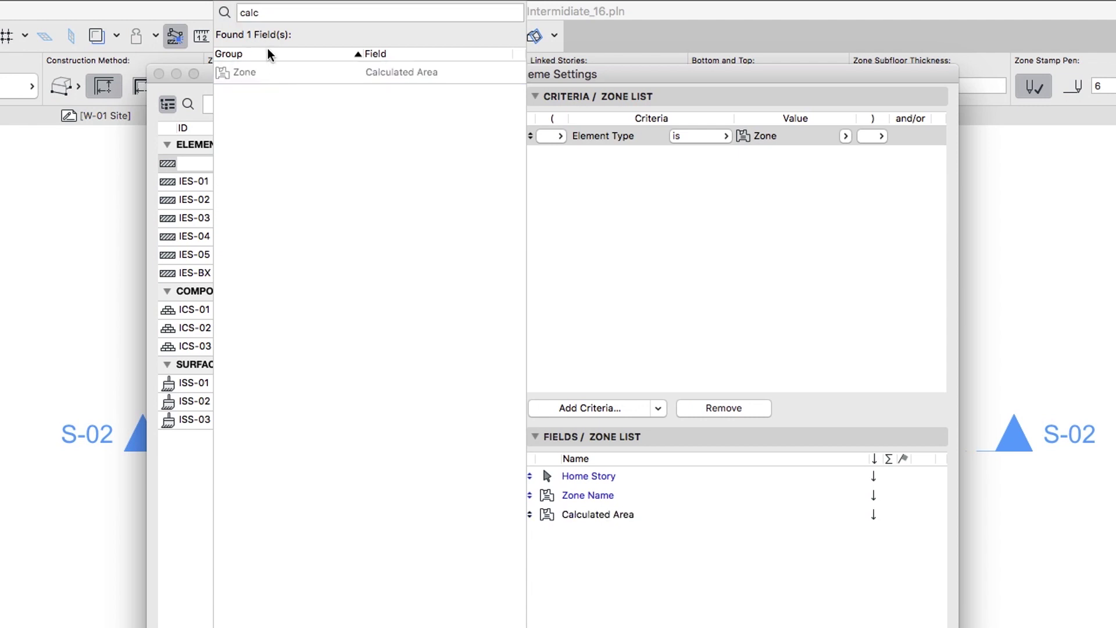
pyautogui.moveTo(259, 13); pyautogui.dragTo(240, 13)
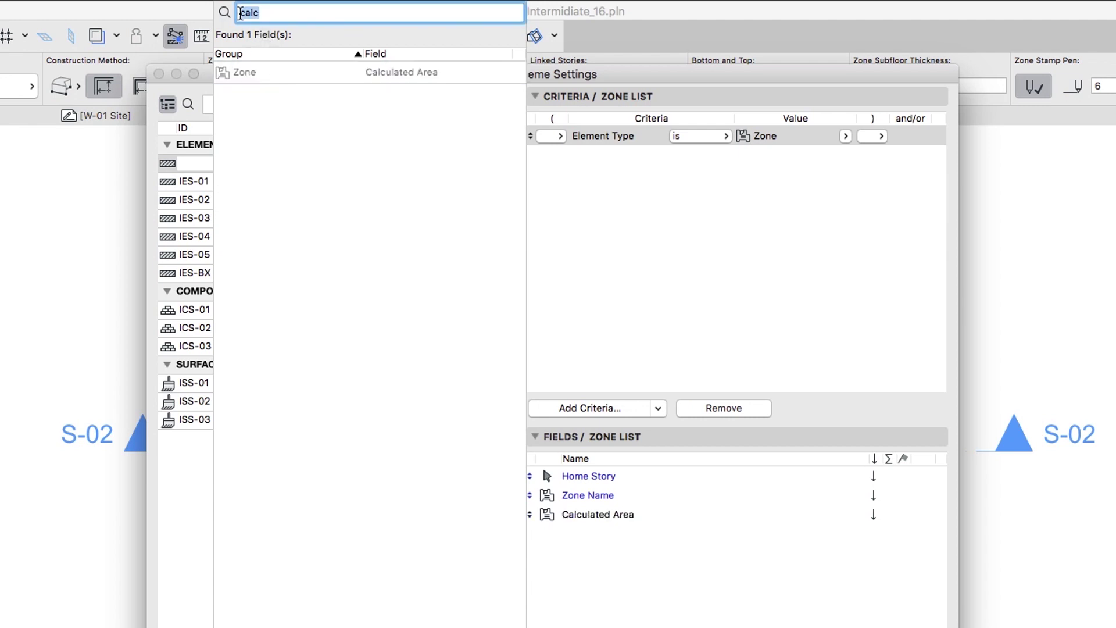
pyautogui.write('volum')
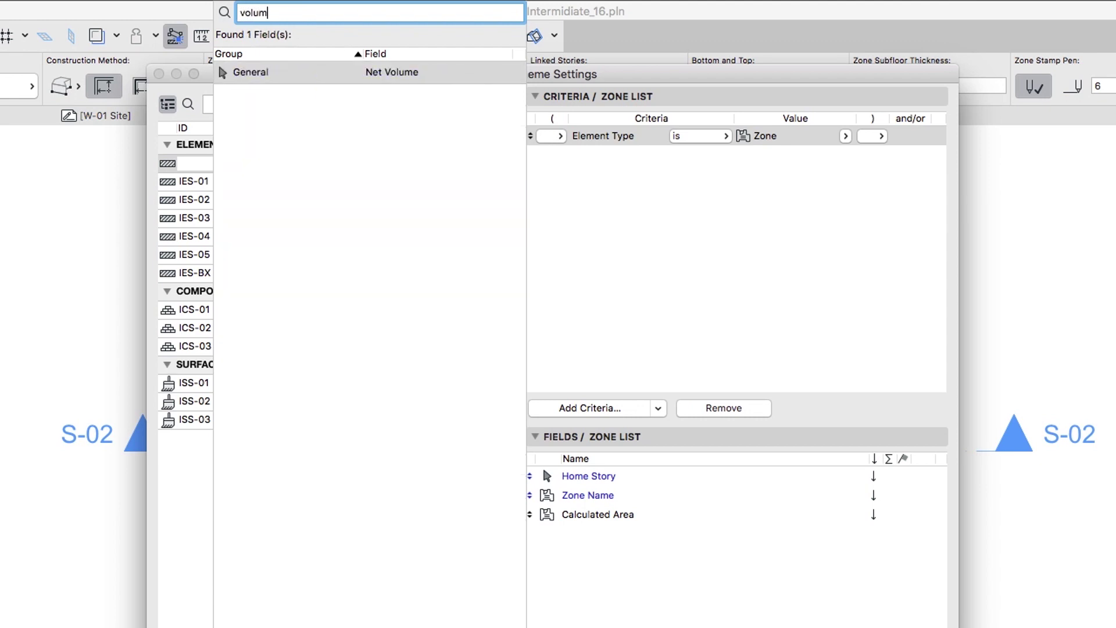
pyautogui.write('e')
pyautogui.doubleClick(294, 74)
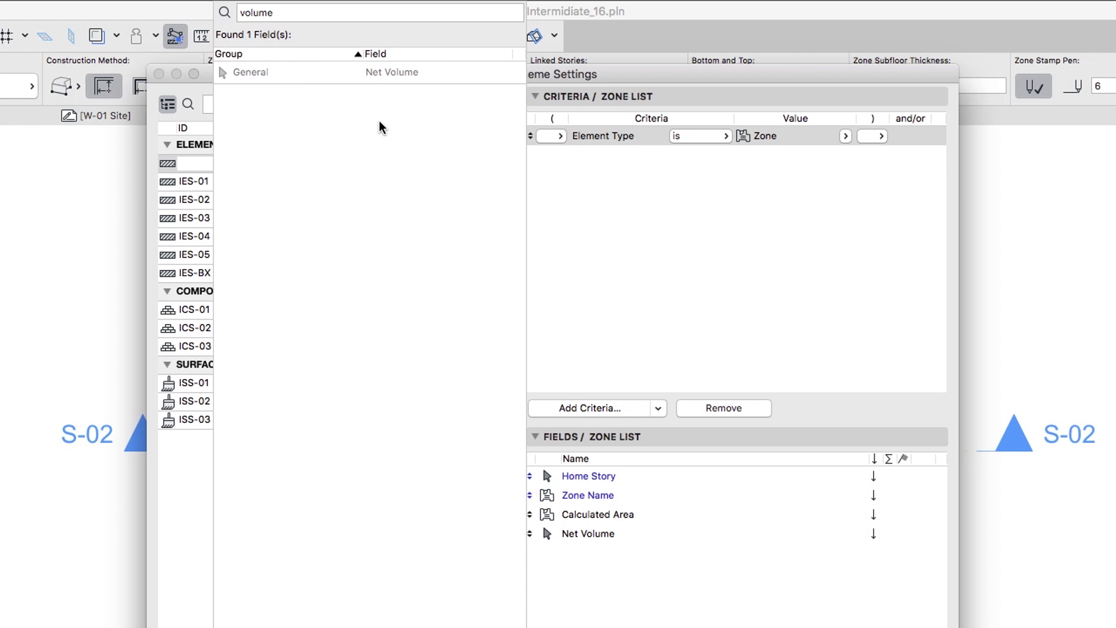
pyautogui.click(543, 186)
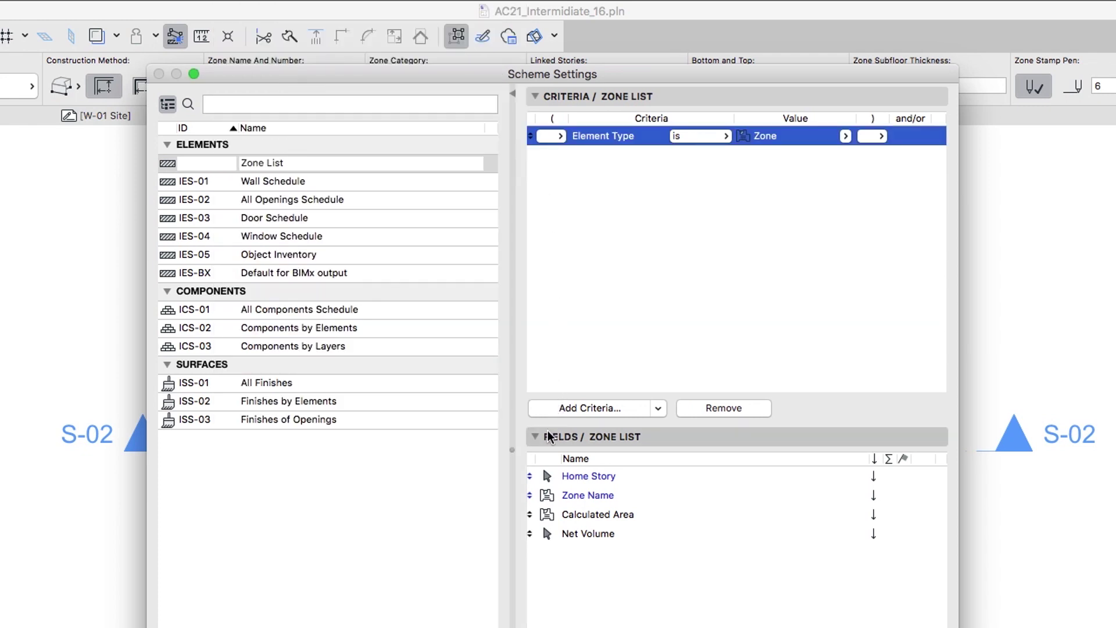
# - Group rows by Home Story and turn on Σ sums for Calculated Area and Net Volume
pyautogui.moveTo(531, 493)
pyautogui.mouseDown()
pyautogui.moveTo(530, 533)
pyautogui.moveTo(538, 495)
pyautogui.mouseUp()
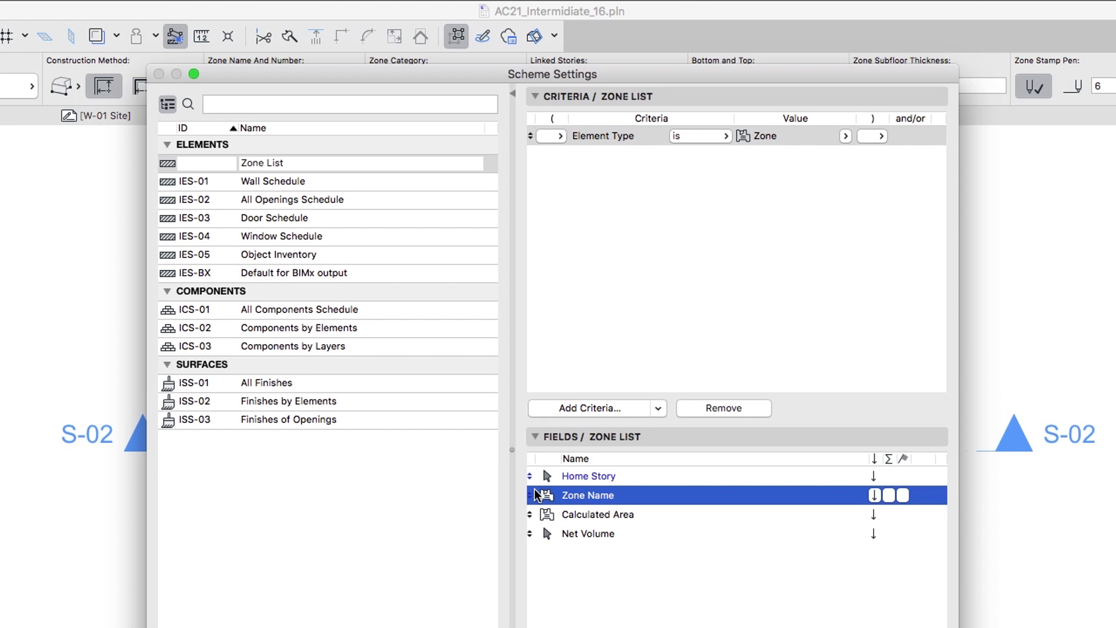
pyautogui.click(671, 476)
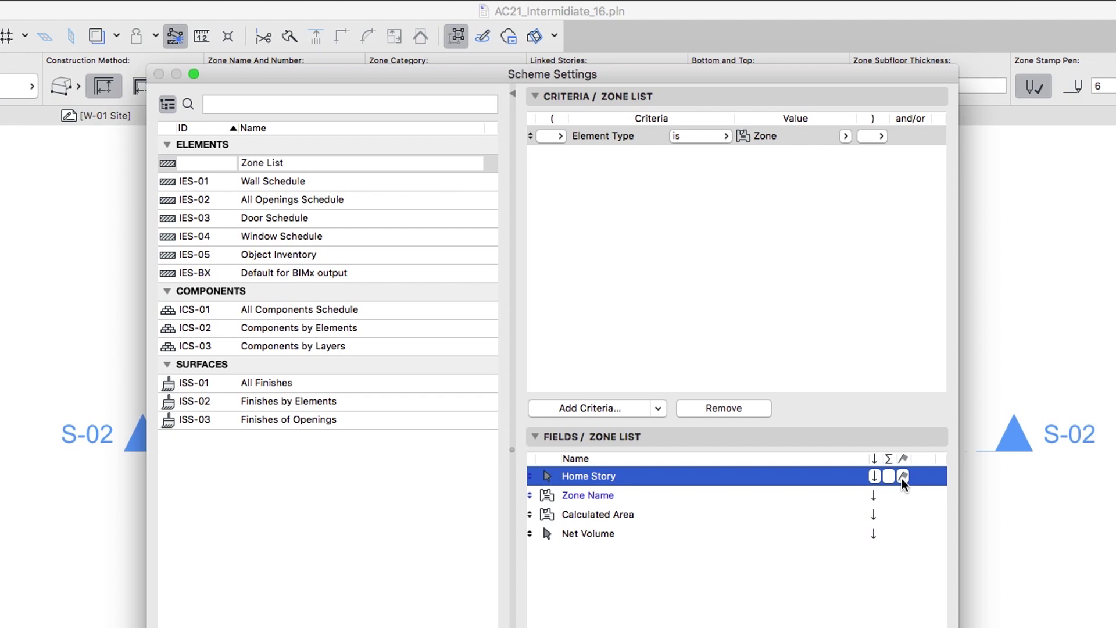
pyautogui.click(926, 515)
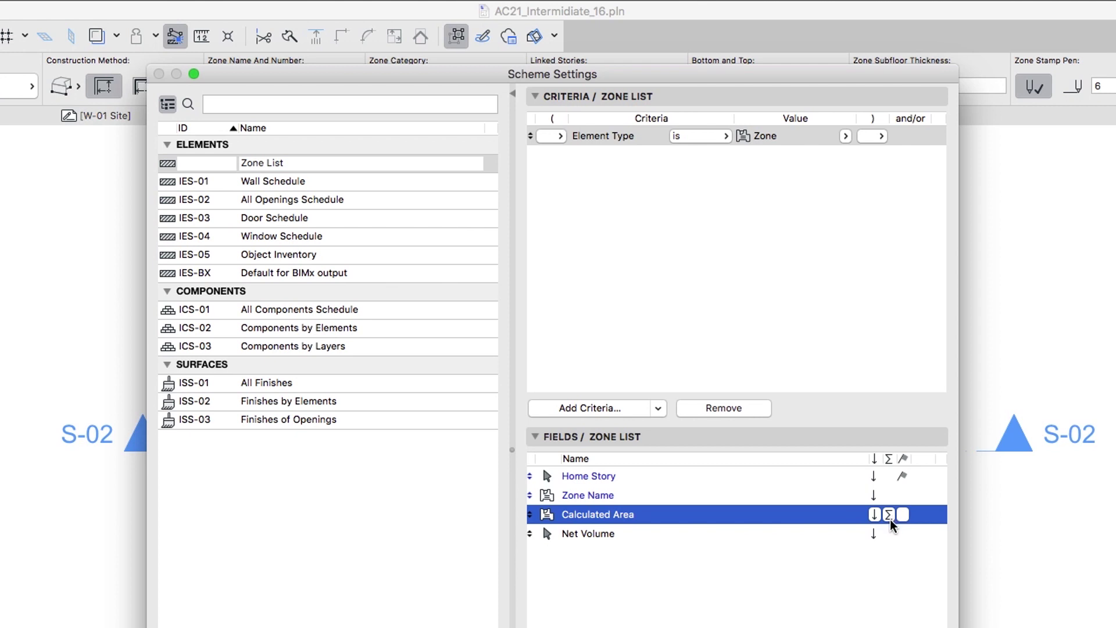
pyautogui.click(889, 535)
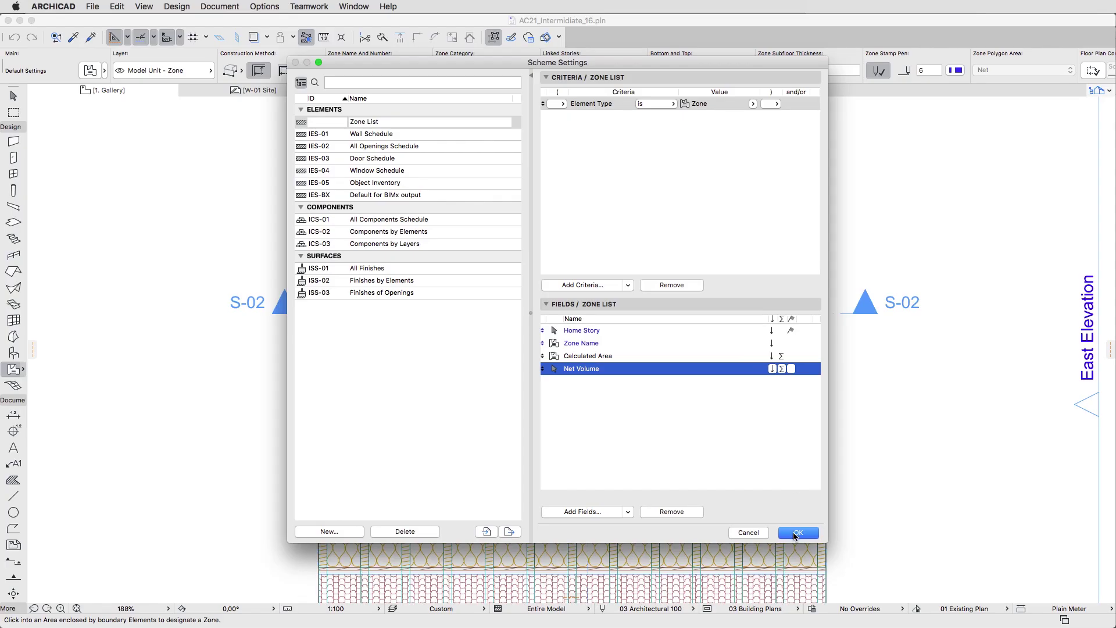
# - Accept the scheme settings and open Schedules > Elements > Zone List from the Project Map
pyautogui.click(795, 533)
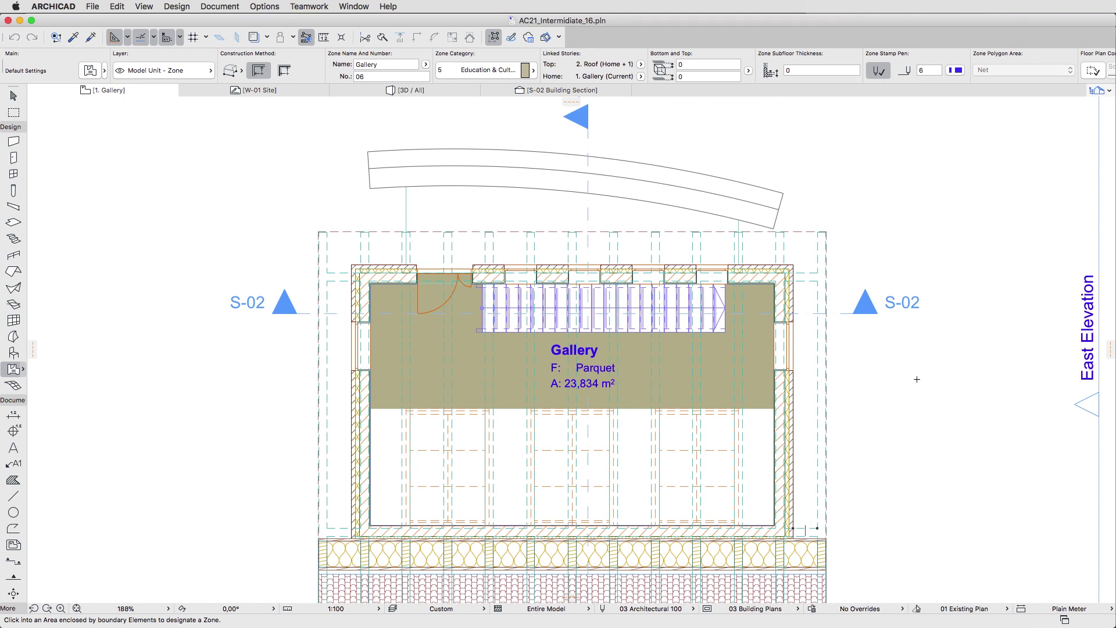
pyautogui.click(1097, 92)
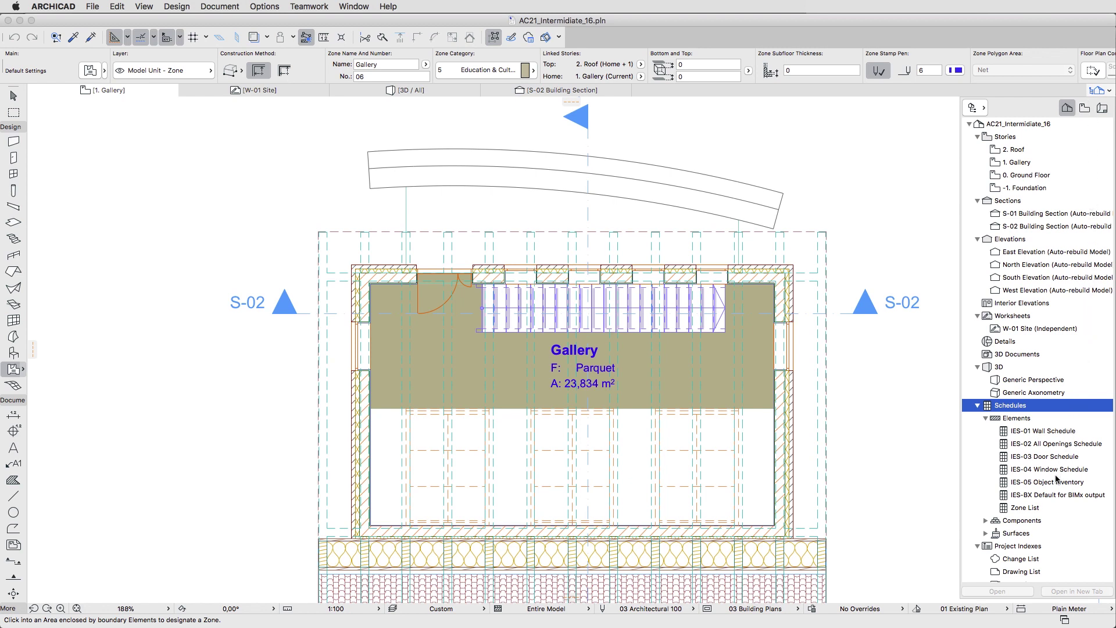
pyautogui.click(1048, 508)
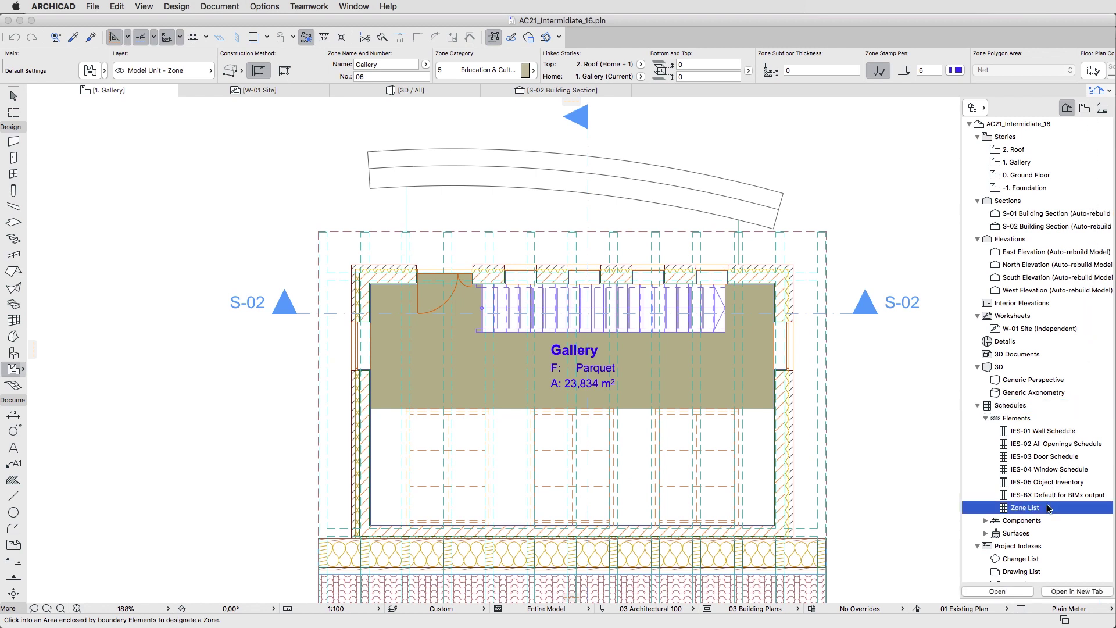
pyautogui.doubleClick(1049, 508)
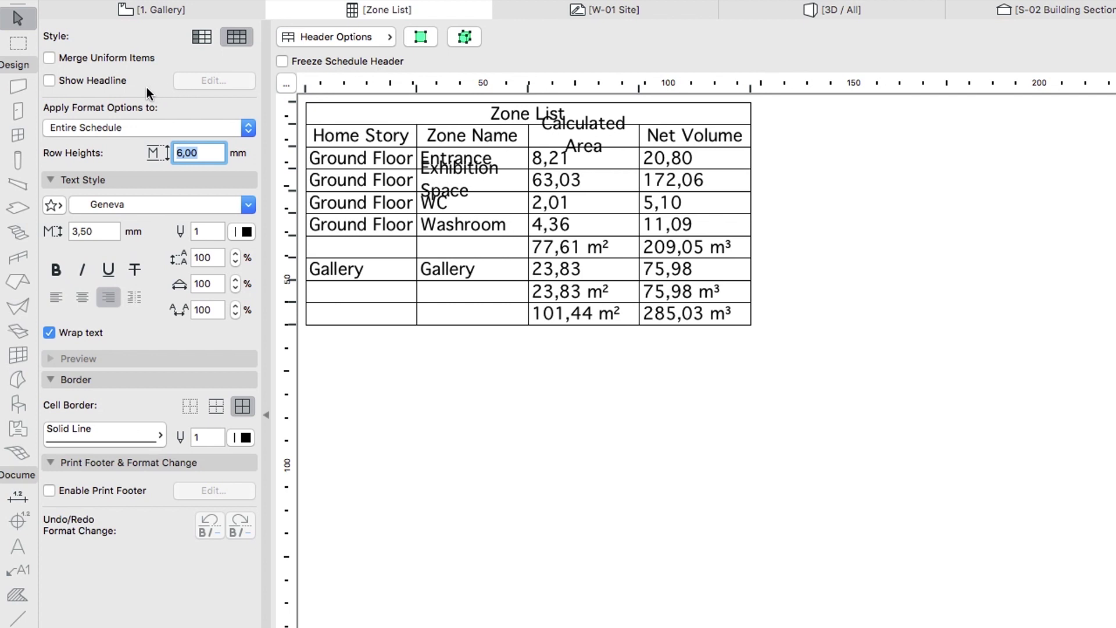
# - Turn on Show Headline, auto-fit the header row height and widen the Zone Name column
pyautogui.click(126, 85)
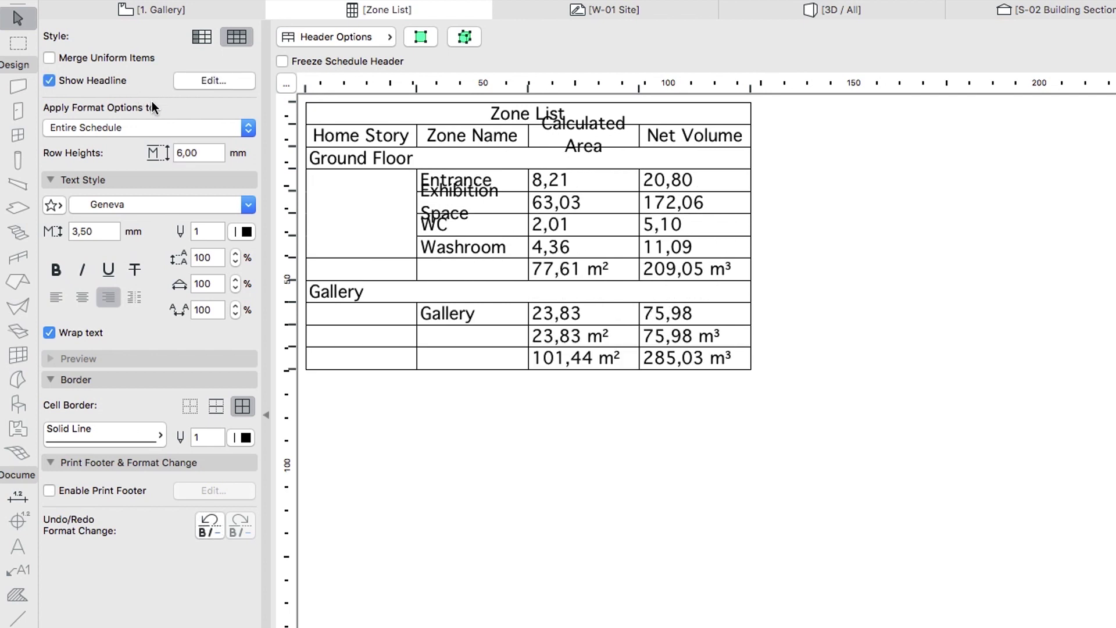
pyautogui.doubleClick(292, 148)
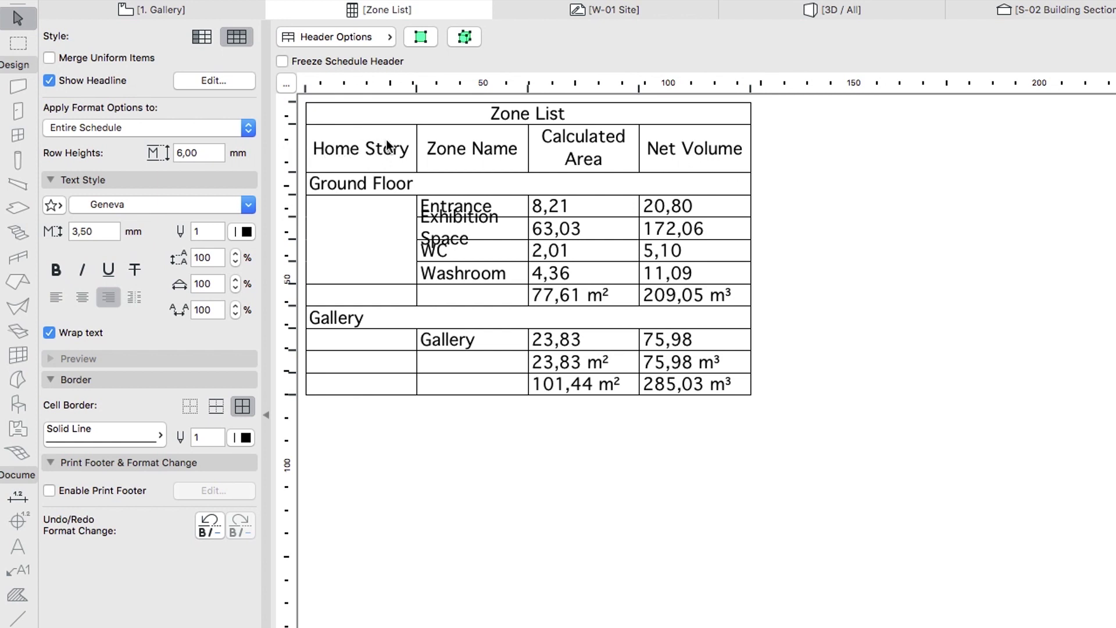
pyautogui.doubleClick(526, 89)
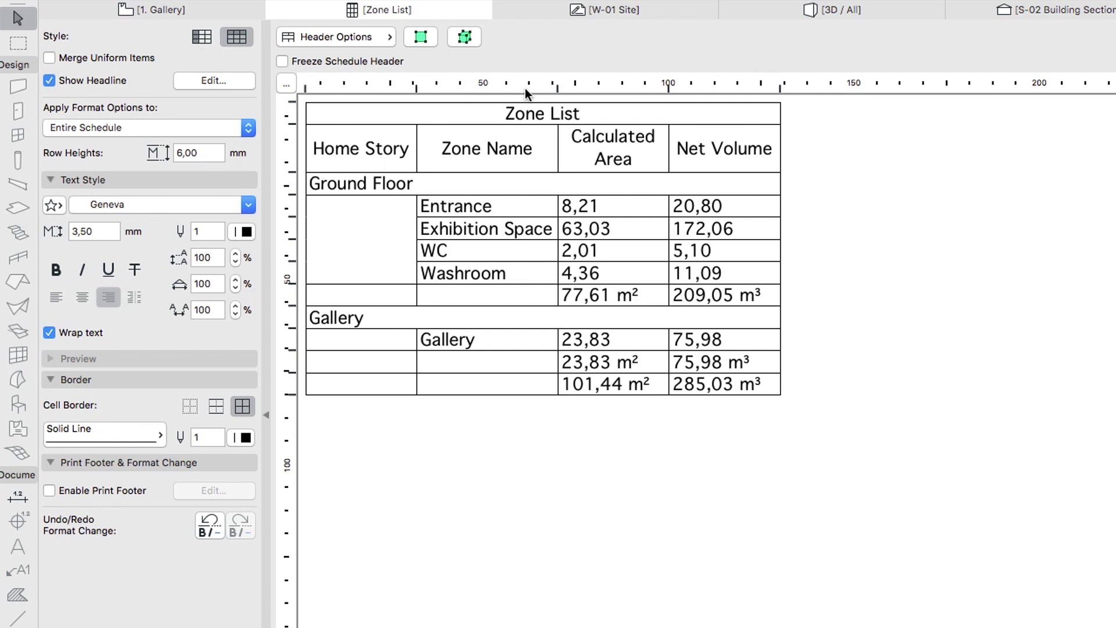
# - Shorten the first two headers to 'Story' and 'Zone'
pyautogui.click(405, 150)
pyautogui.moveTo(360, 138); pyautogui.dragTo(310, 137)
pyautogui.press('BackSpace')
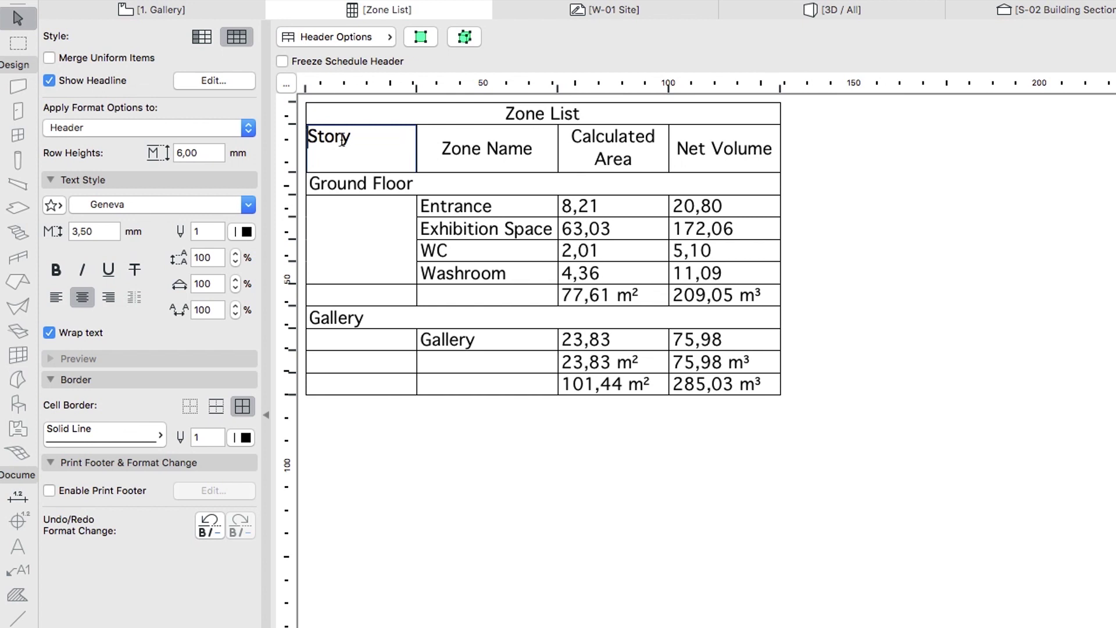
pyautogui.click(460, 155)
pyautogui.moveTo(458, 138); pyautogui.dragTo(515, 138)
pyautogui.press('BackSpace')
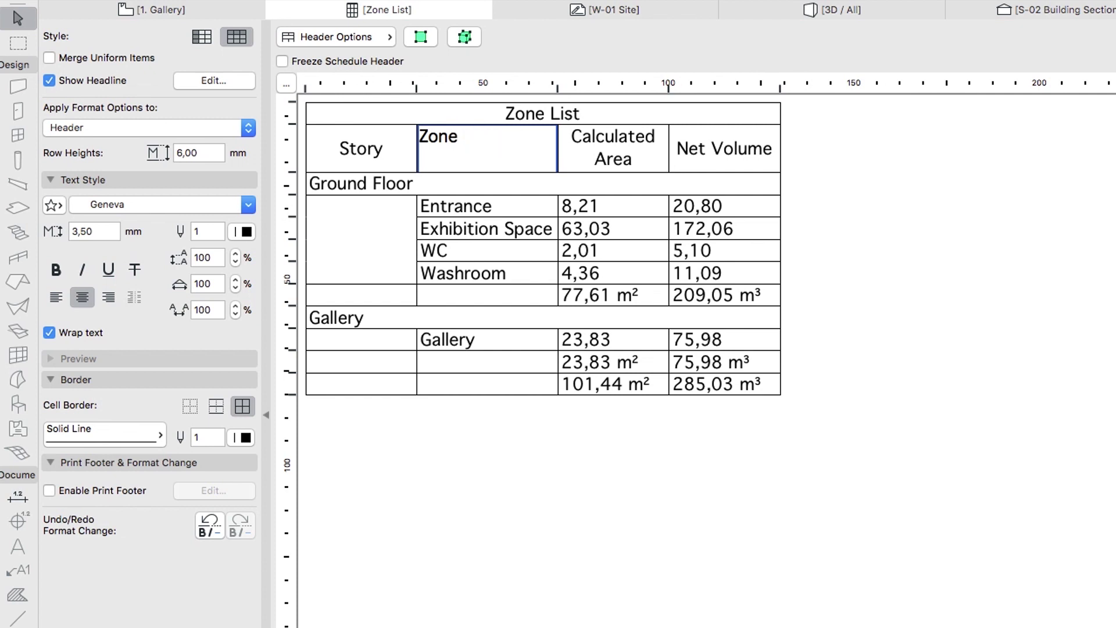
# - Shorten the Calculated Area and Net Volume headers to 'Area' and 'Volume'
pyautogui.click(594, 152)
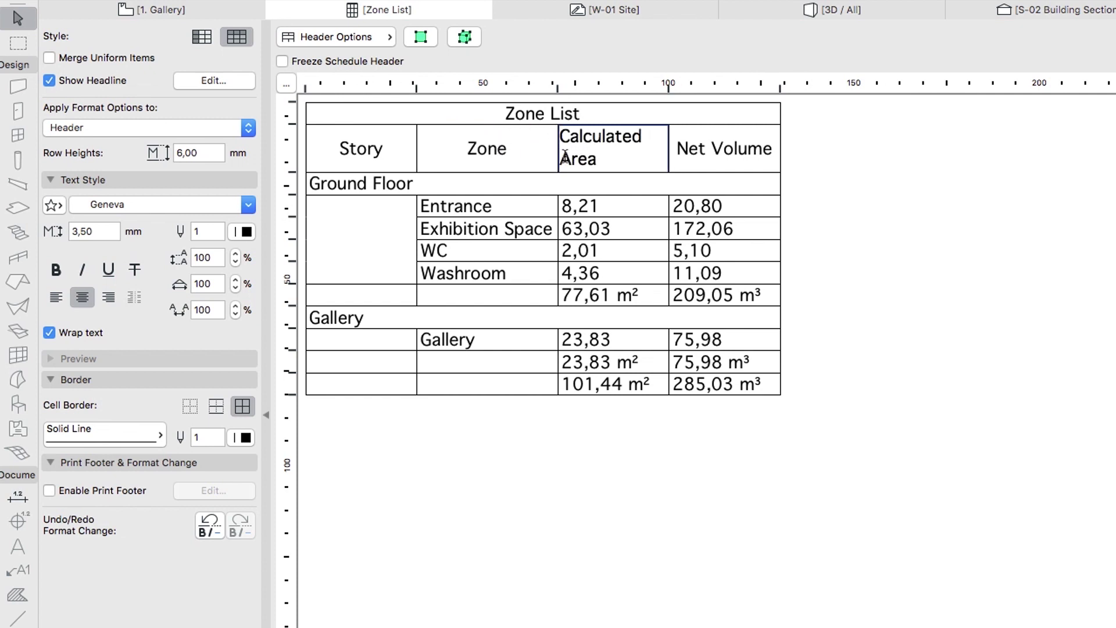
pyautogui.doubleClick(561, 138)
pyautogui.press('BackSpace')
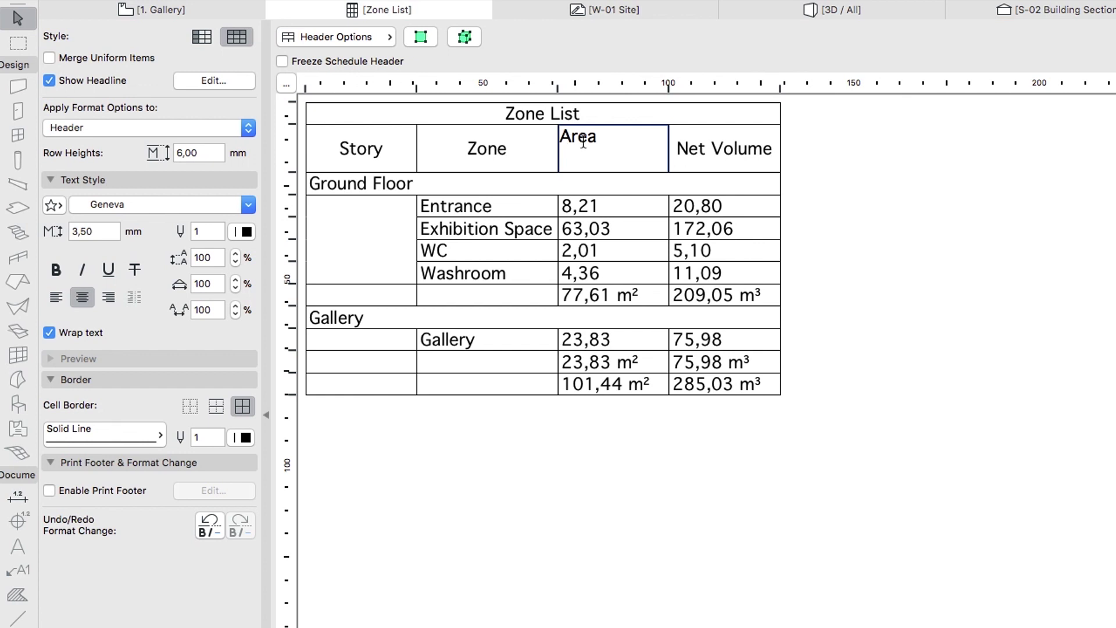
pyautogui.click(684, 153)
pyautogui.moveTo(705, 137); pyautogui.dragTo(673, 139)
pyautogui.press('BackSpace')
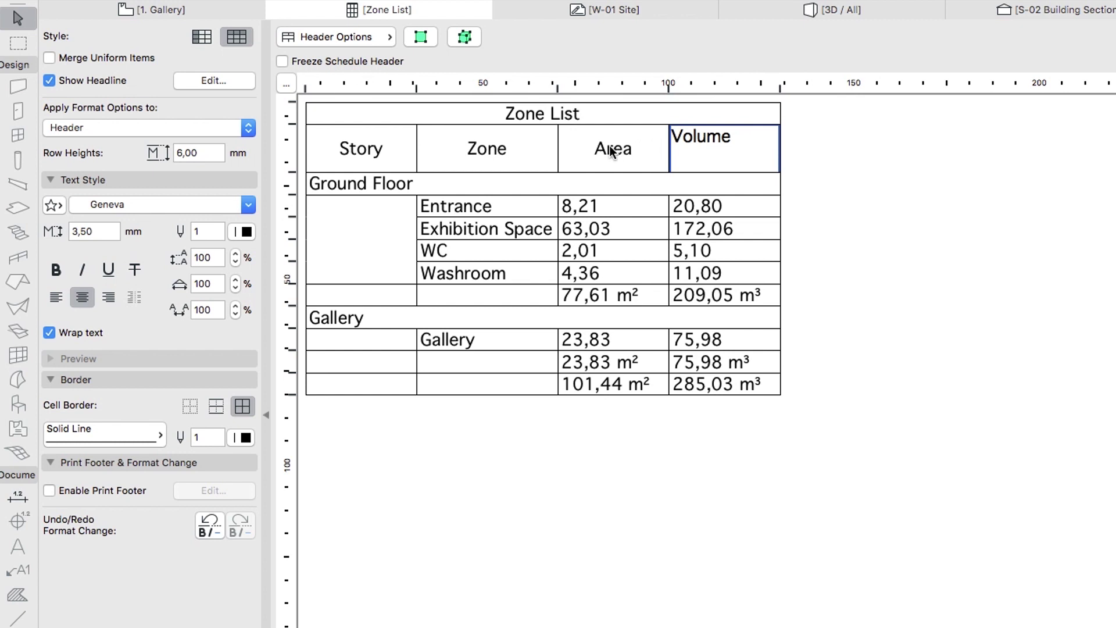
# - Set the entire schedule's font to Arial
pyautogui.click(248, 129)
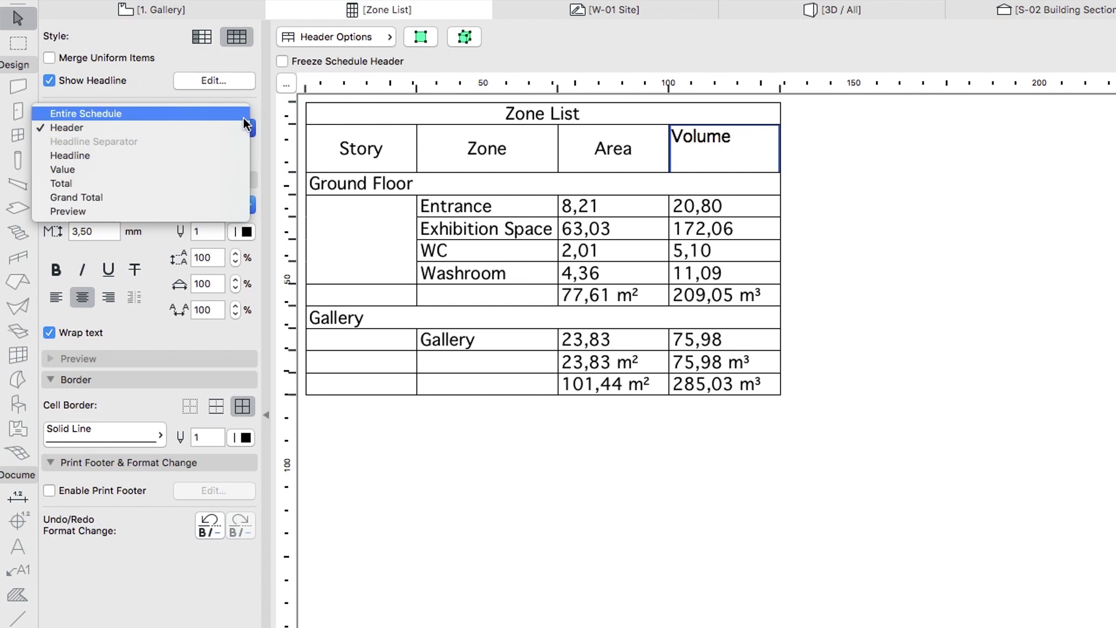
pyautogui.click(243, 117)
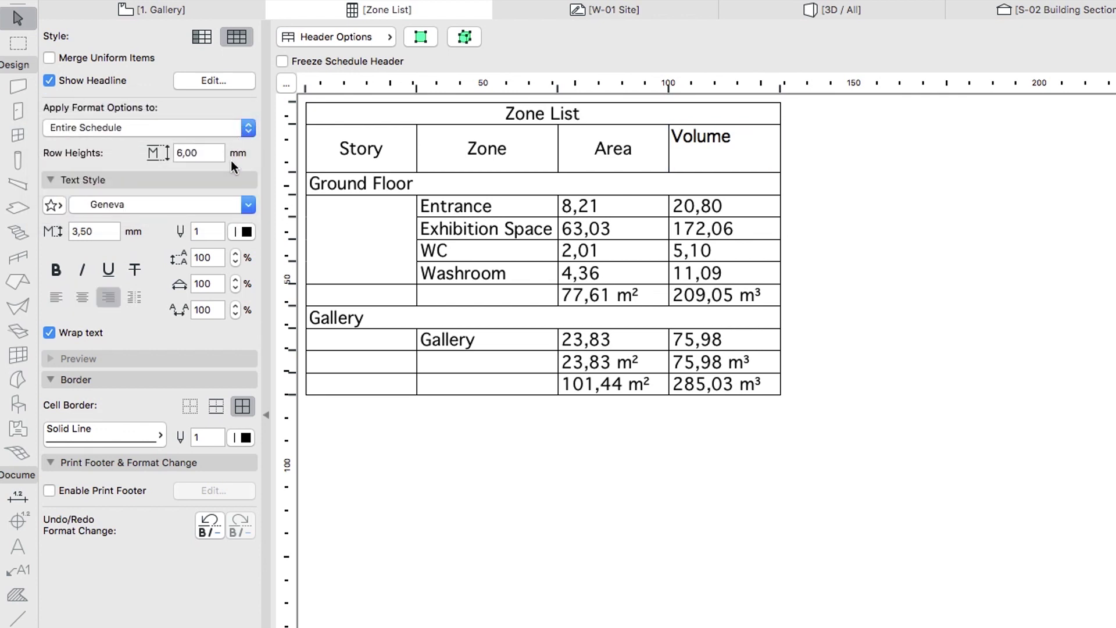
pyautogui.click(229, 202)
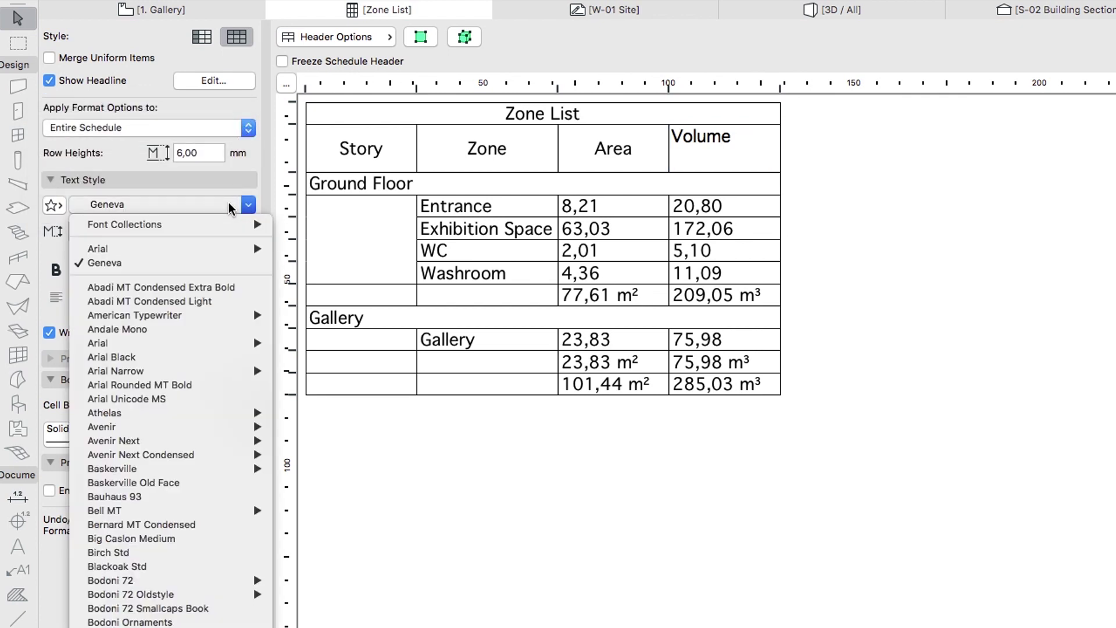
pyautogui.click(222, 247)
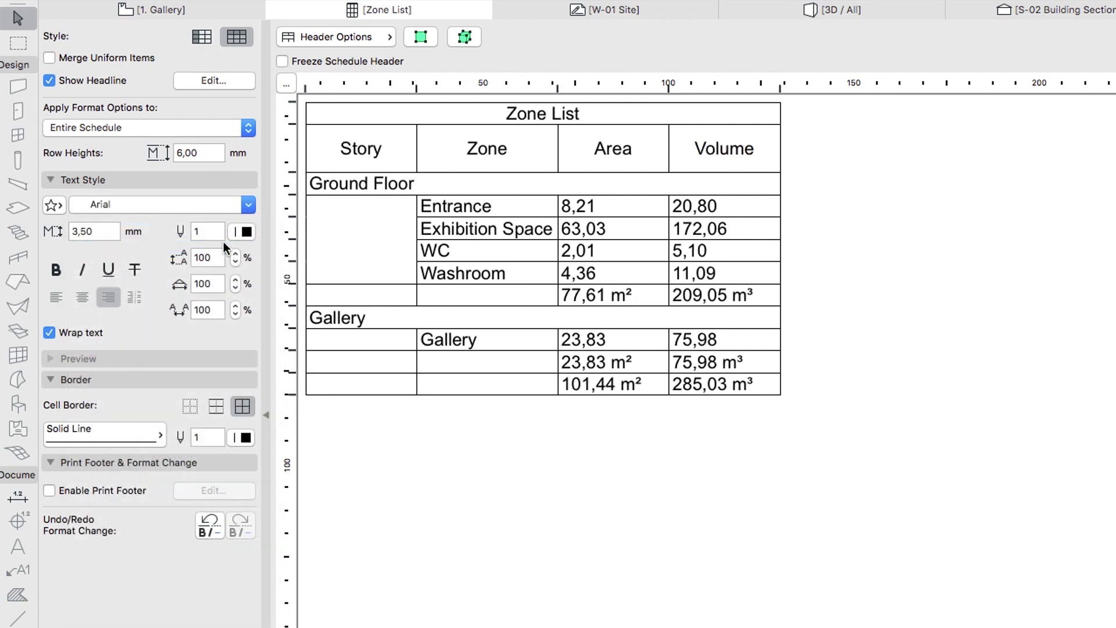
# - Make the Total subtotal rows bold
pyautogui.click(225, 129)
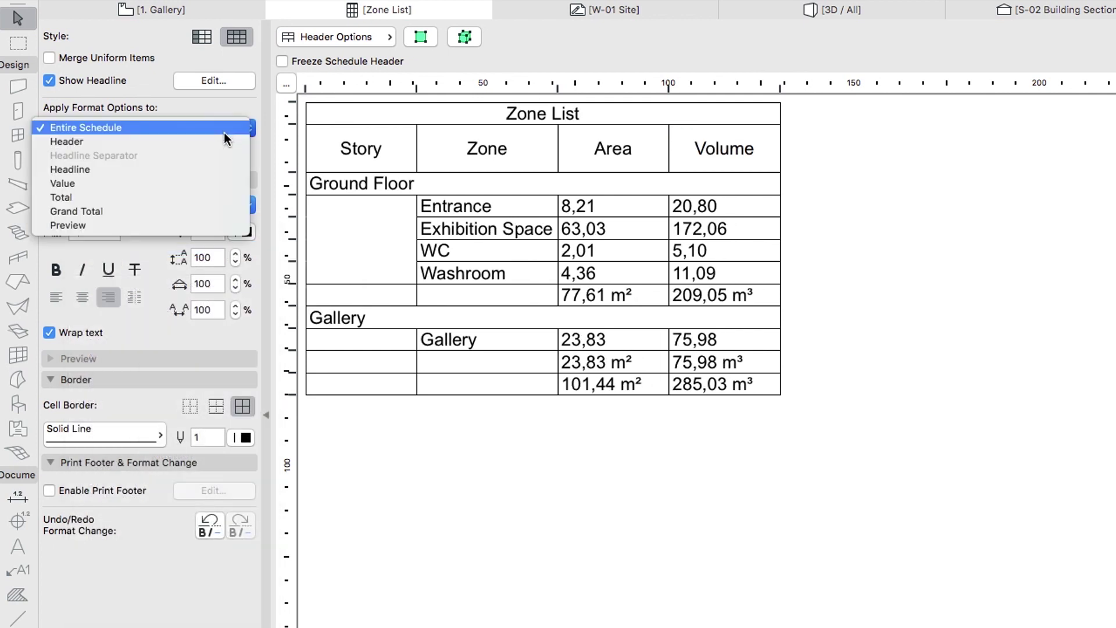
pyautogui.click(215, 194)
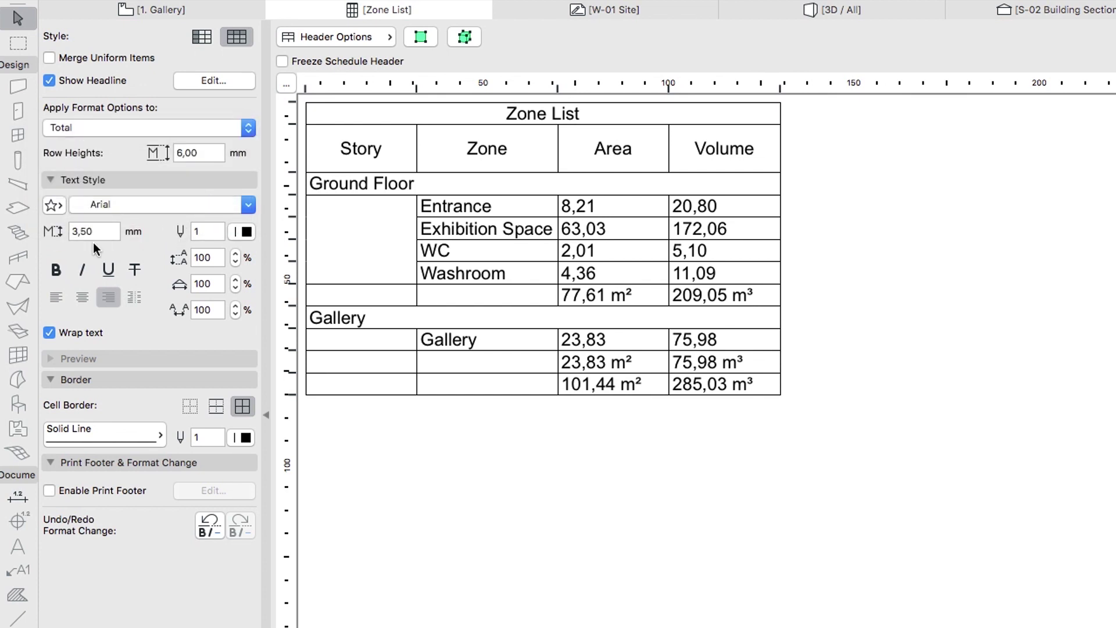
pyautogui.click(61, 267)
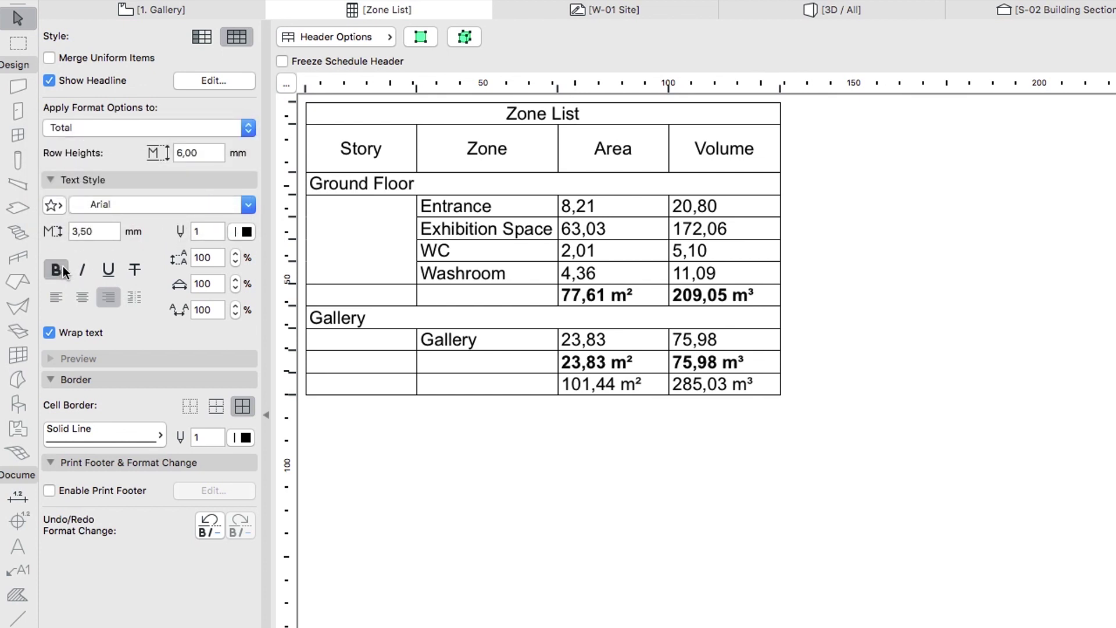
# - Set the Grand Total row height to 8,00 mm
pyautogui.click(198, 130)
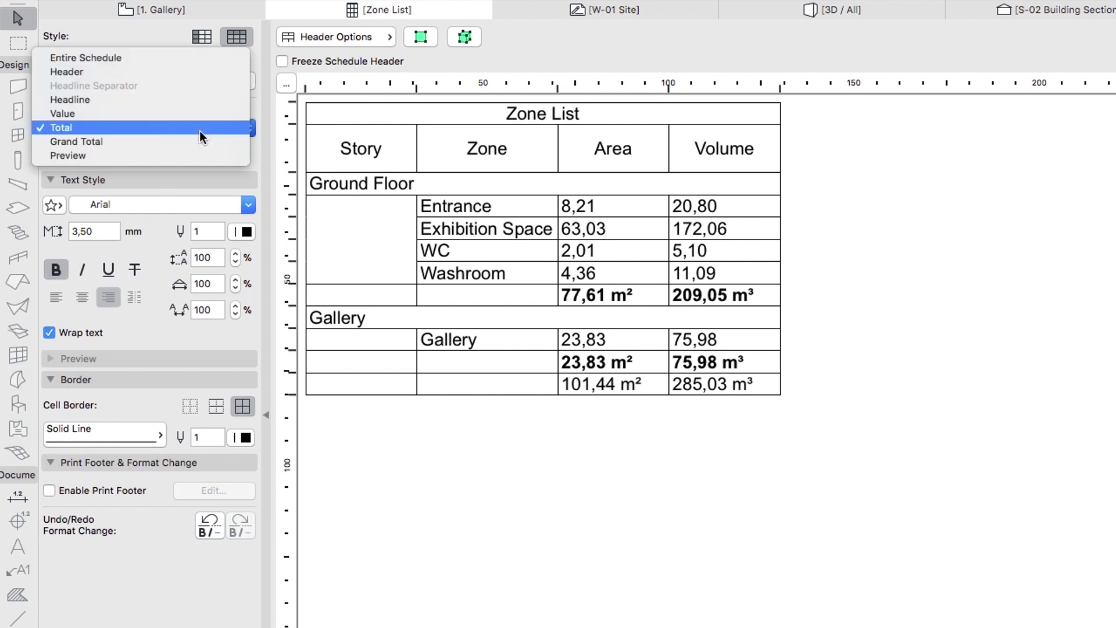
pyautogui.click(197, 138)
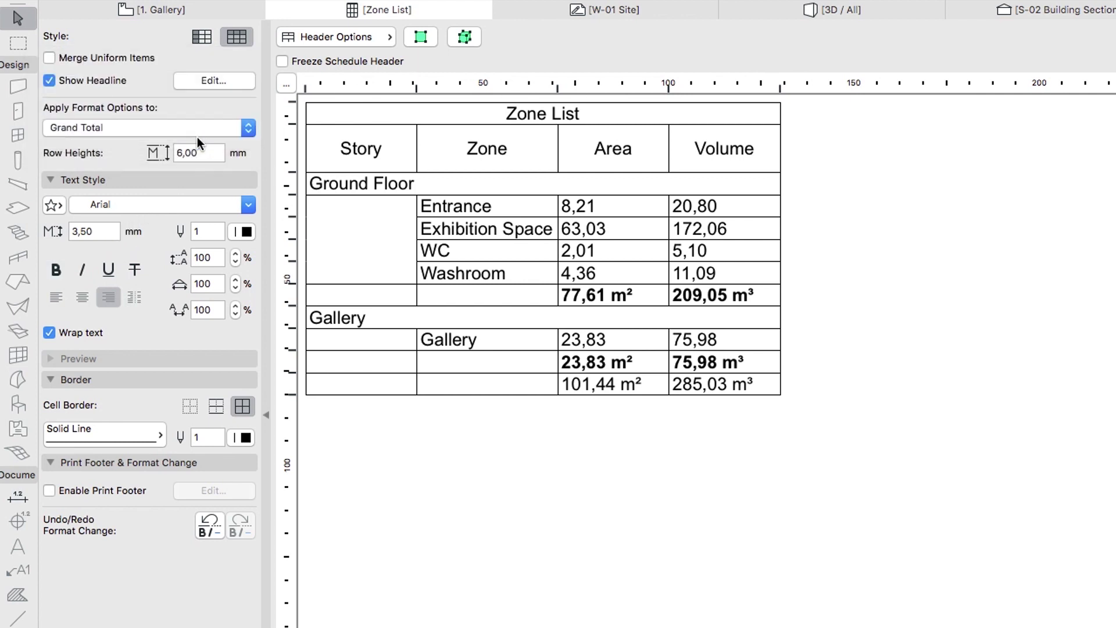
pyautogui.click(198, 152)
pyautogui.write('8')
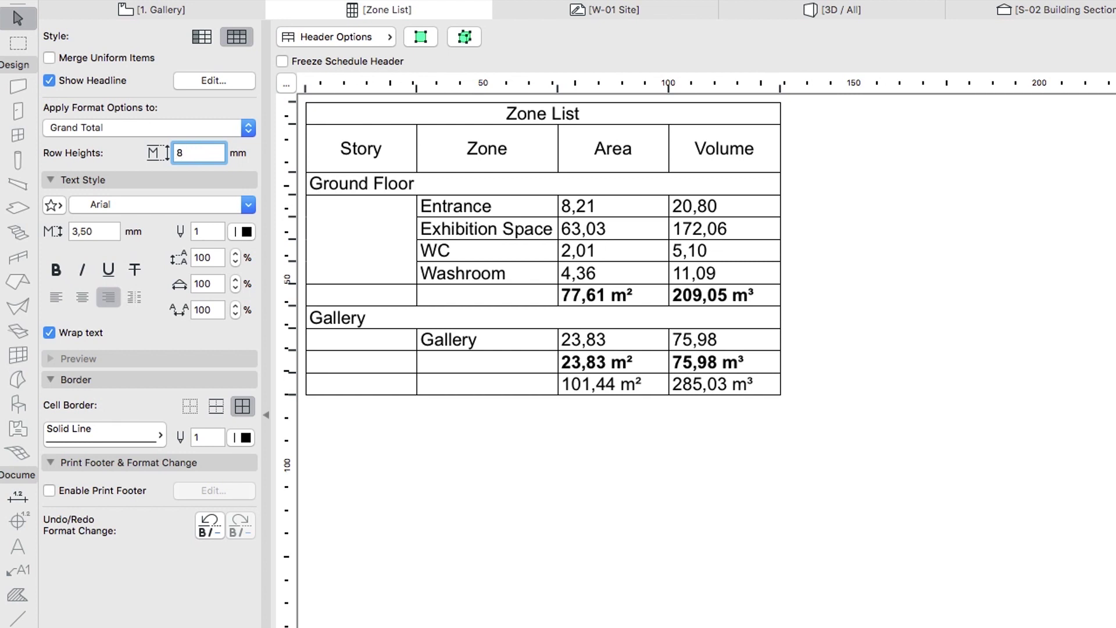
pyautogui.press('Return')
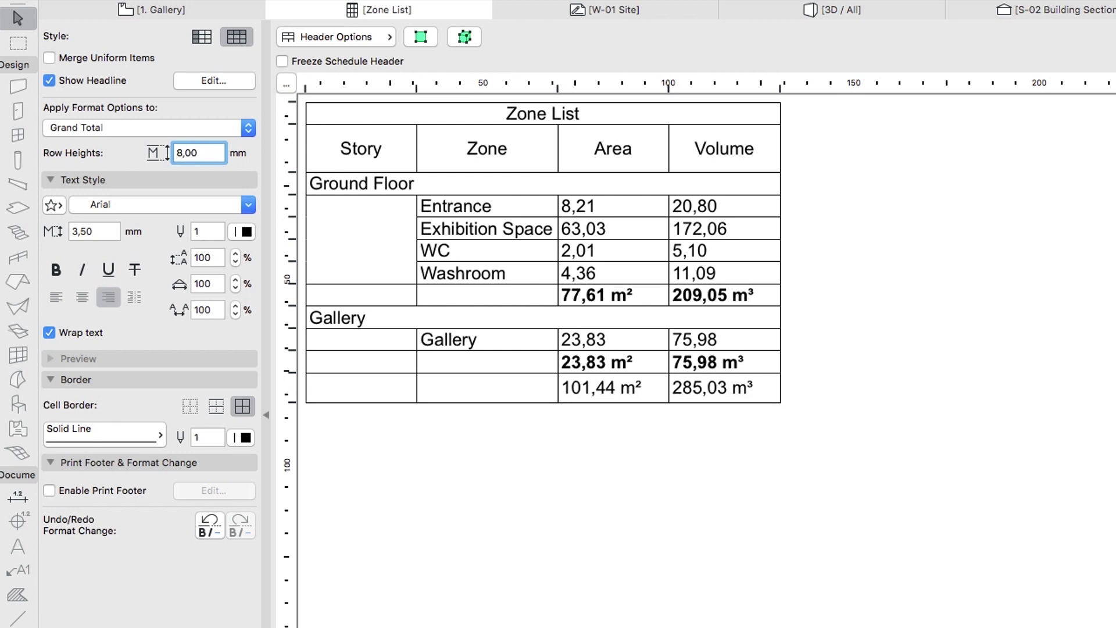